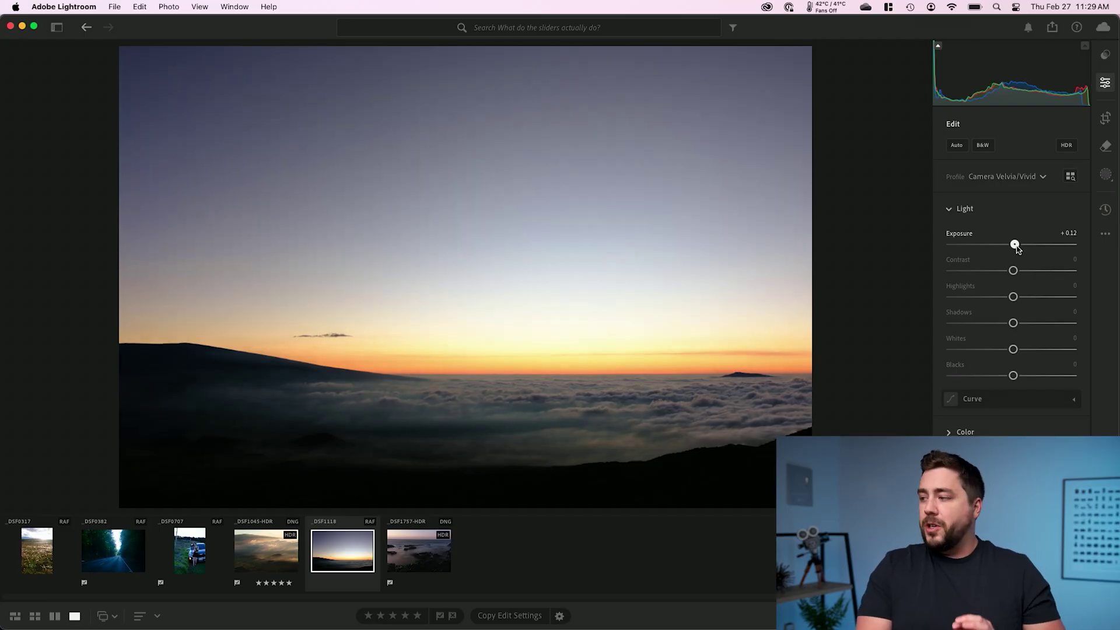
Raise the sunset photo's exposure to +0.85 and set its blacks to −5.
mouse_move(1014, 248)
mouse_down()
mouse_move(1024, 248)
mouse_move(1014, 251)
mouse_up()
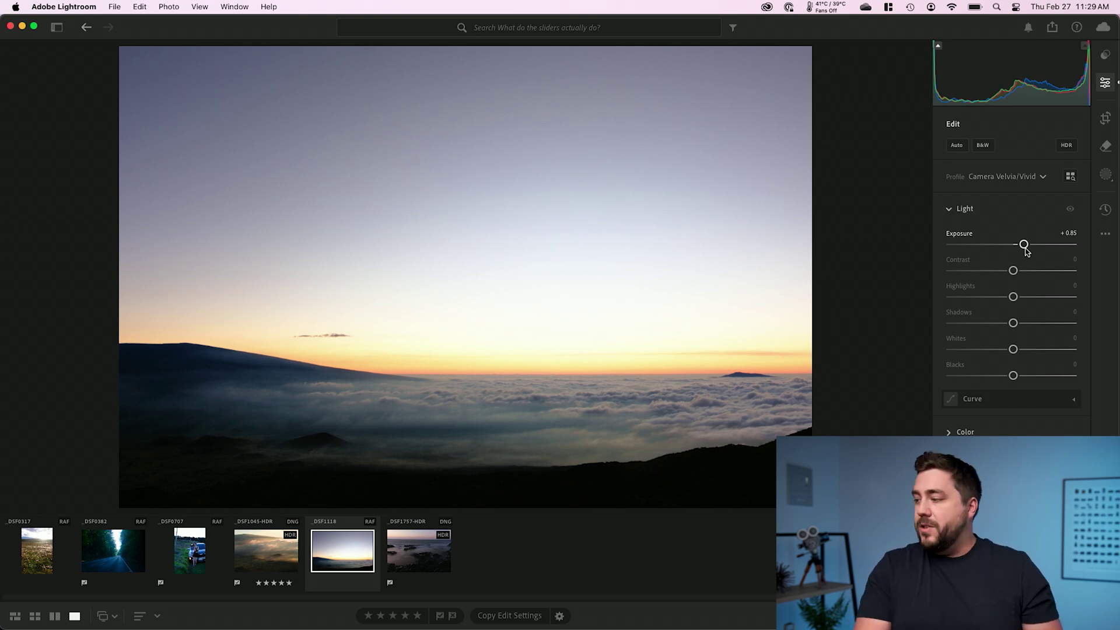
mouse_move(1014, 378)
mouse_down()
mouse_move(983, 379)
mouse_move(1037, 384)
mouse_move(1011, 388)
mouse_up()
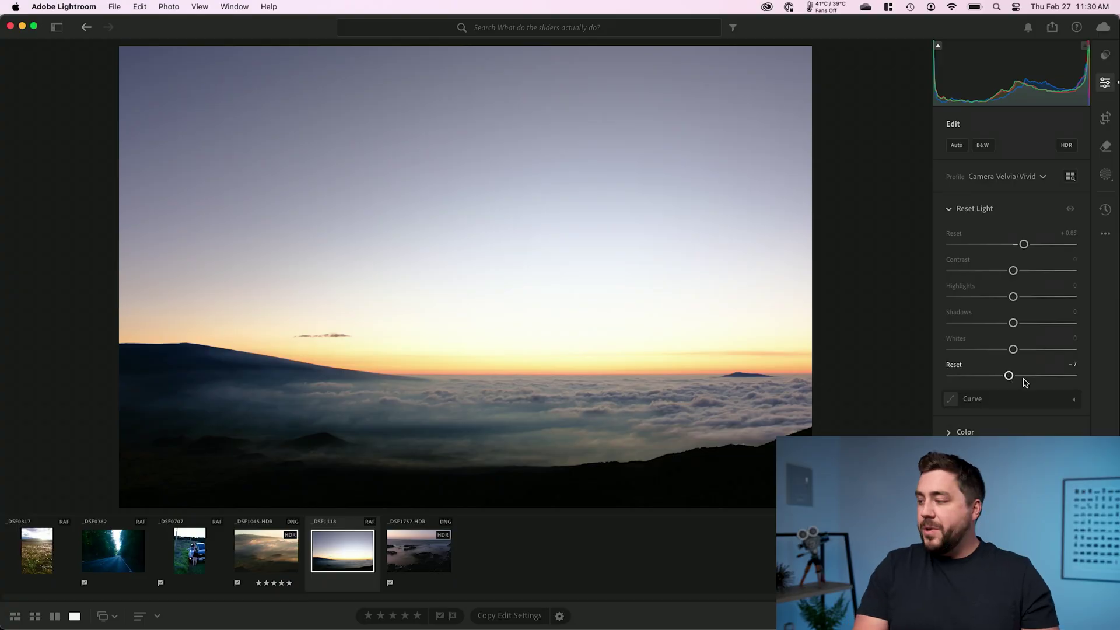
mouse_move(1009, 378)
mouse_down()
mouse_move(954, 379)
mouse_move(1010, 379)
mouse_up()
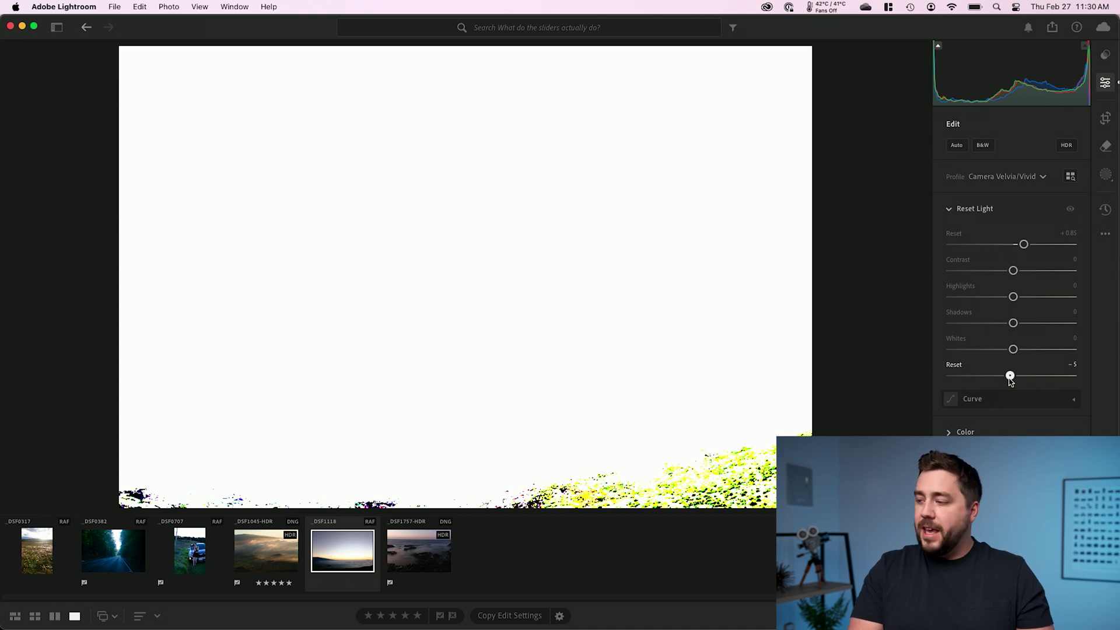
drag(1010, 379, 1010, 379)
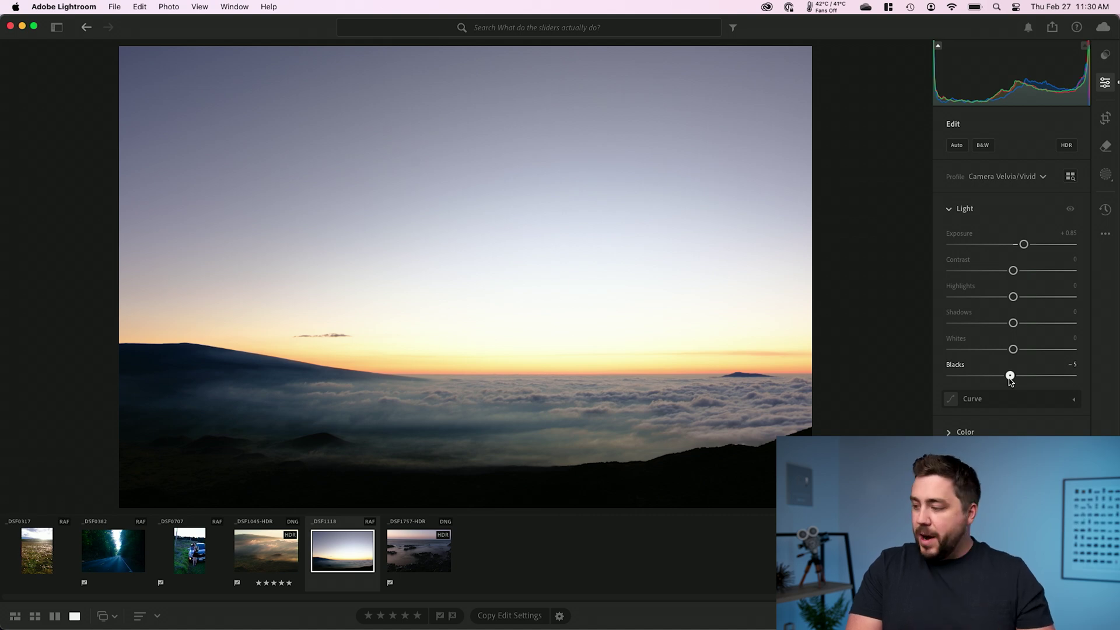
drag(1010, 379, 1009, 378)
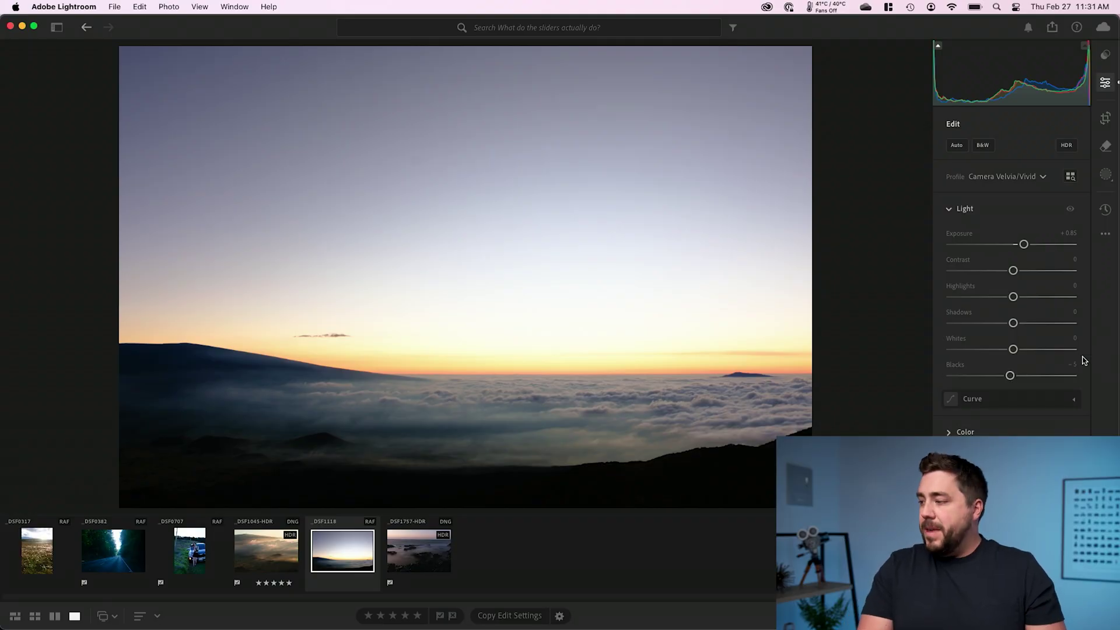
Set the sunset photo's highlights to −100, shadows to +65, whites to 0 and contrast to +34.
drag(1013, 349, 1036, 368)
key(alt)
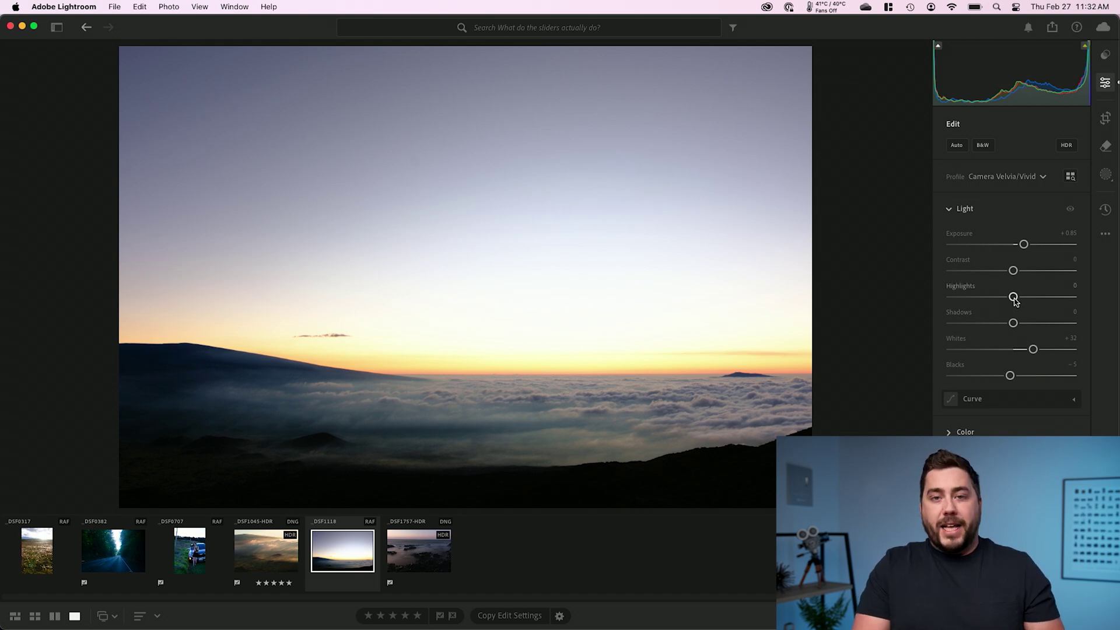
drag(1014, 298, 929, 302)
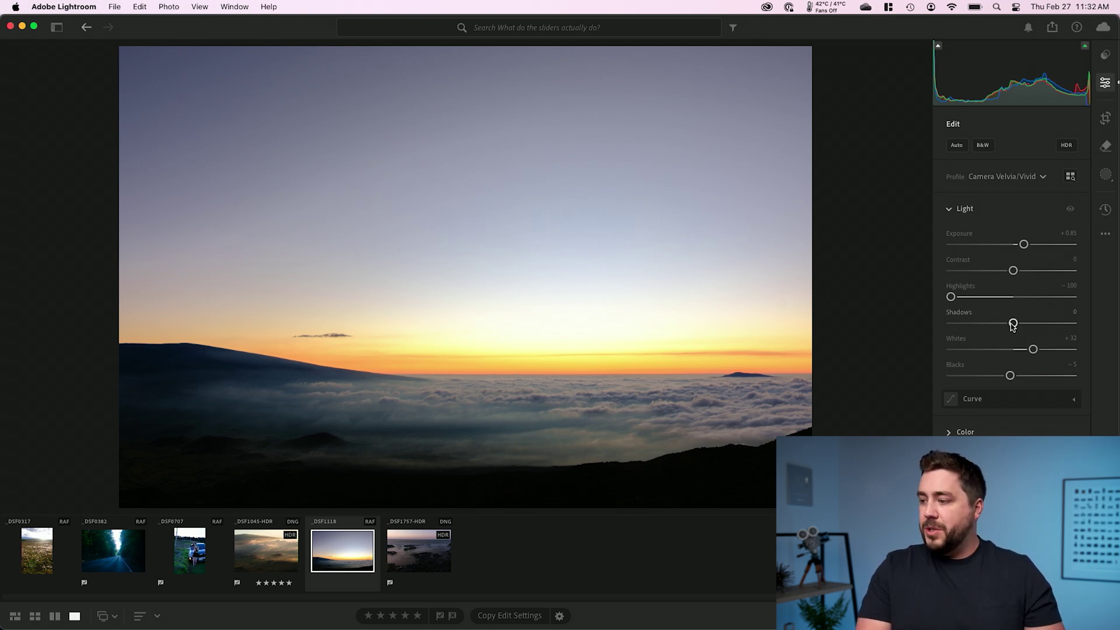
drag(1013, 323, 1051, 329)
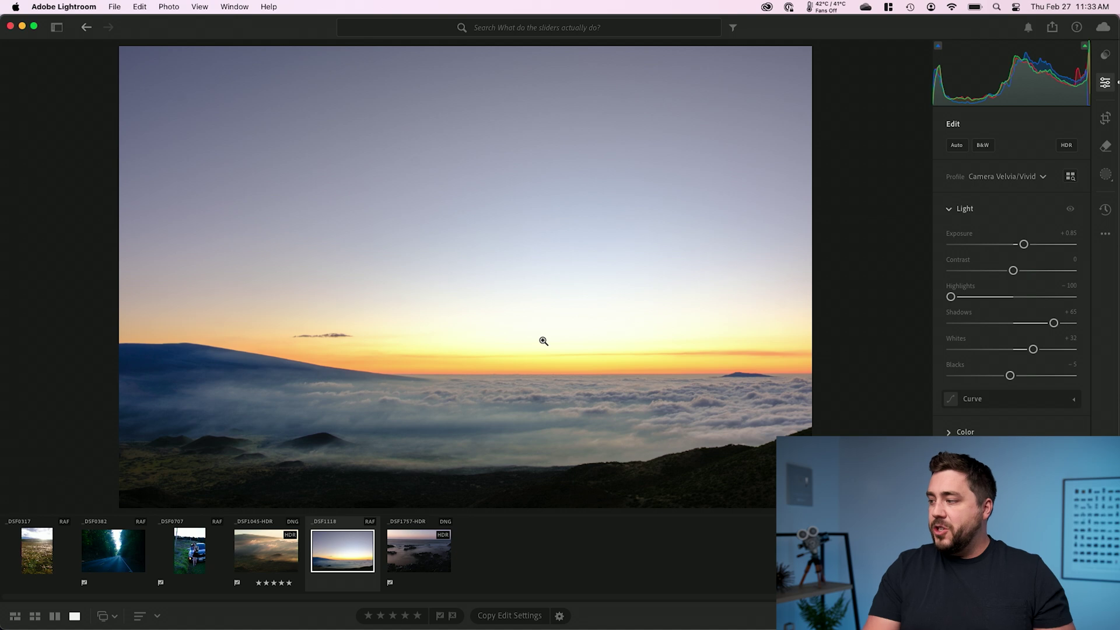
drag(1033, 349, 1013, 354)
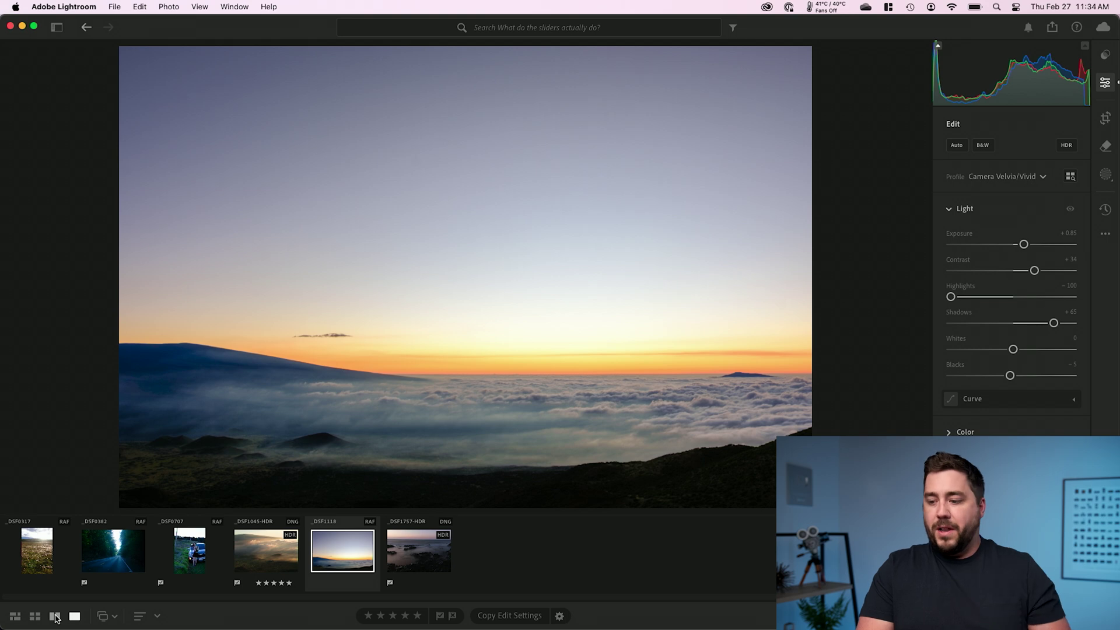
Compare the sunset photo before and after the light edits side by side.
click(56, 616)
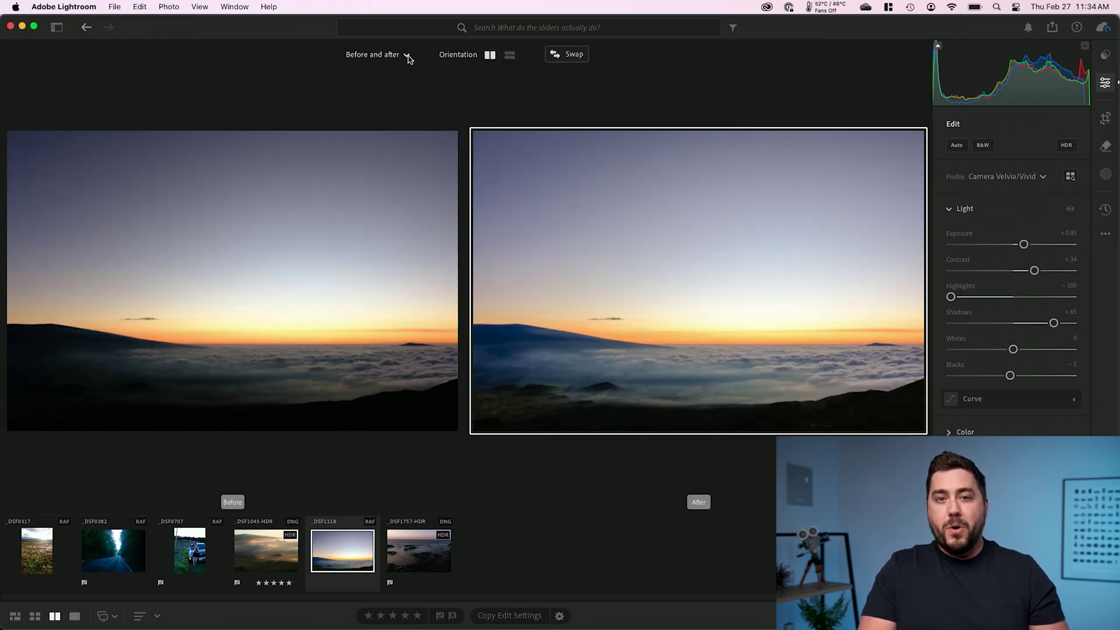
click(406, 55)
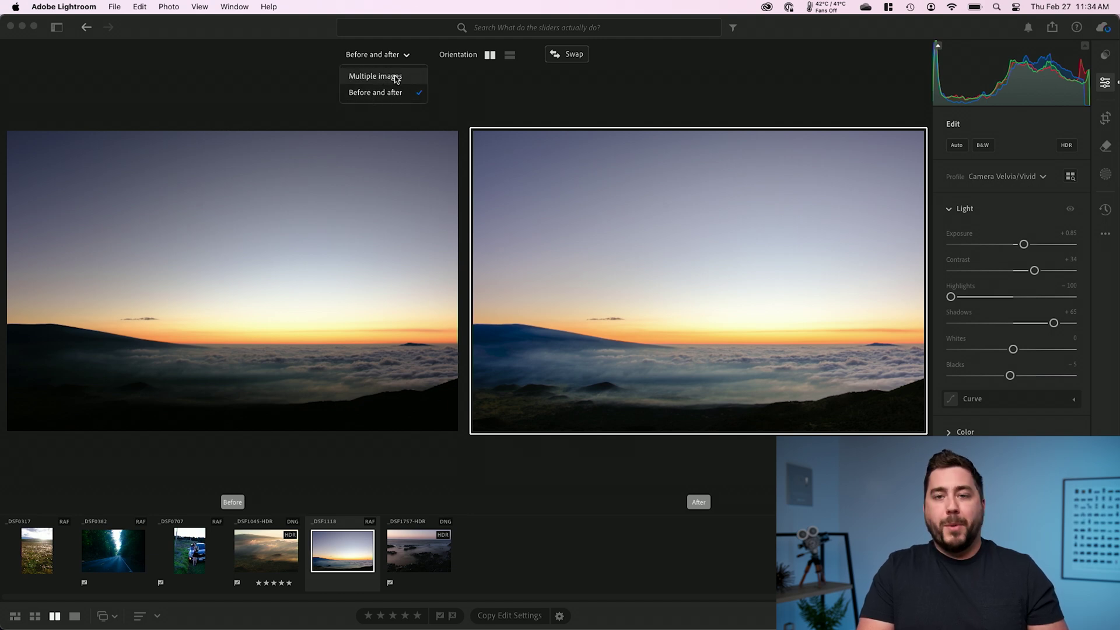
click(382, 93)
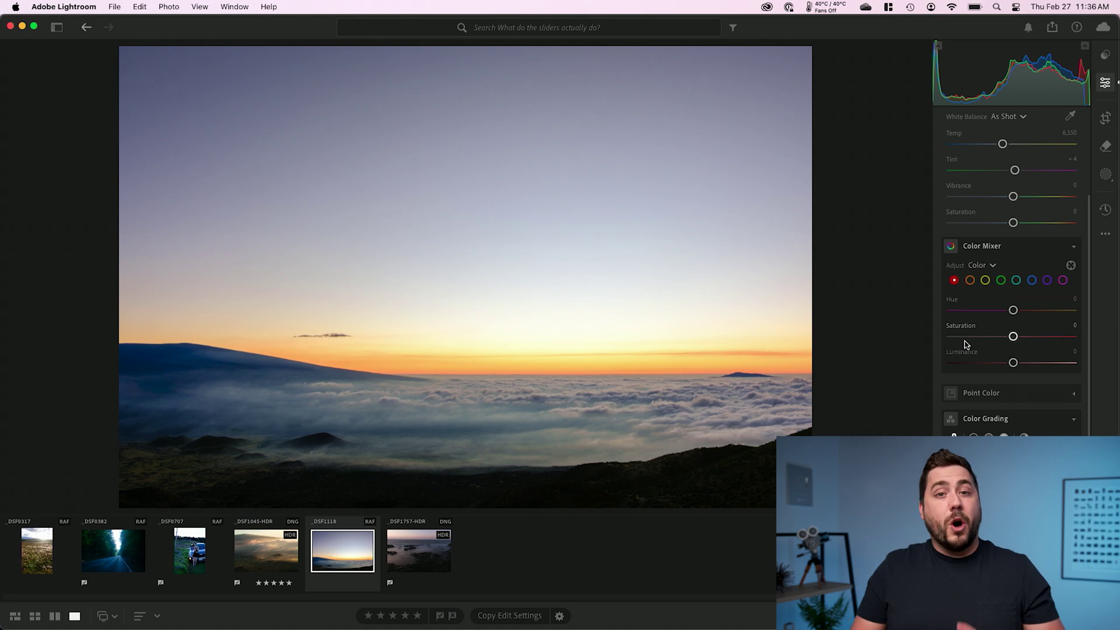
Warm the sunset photo's white balance to a temperature of about 6,950.
scroll(964, 344, up, 5)
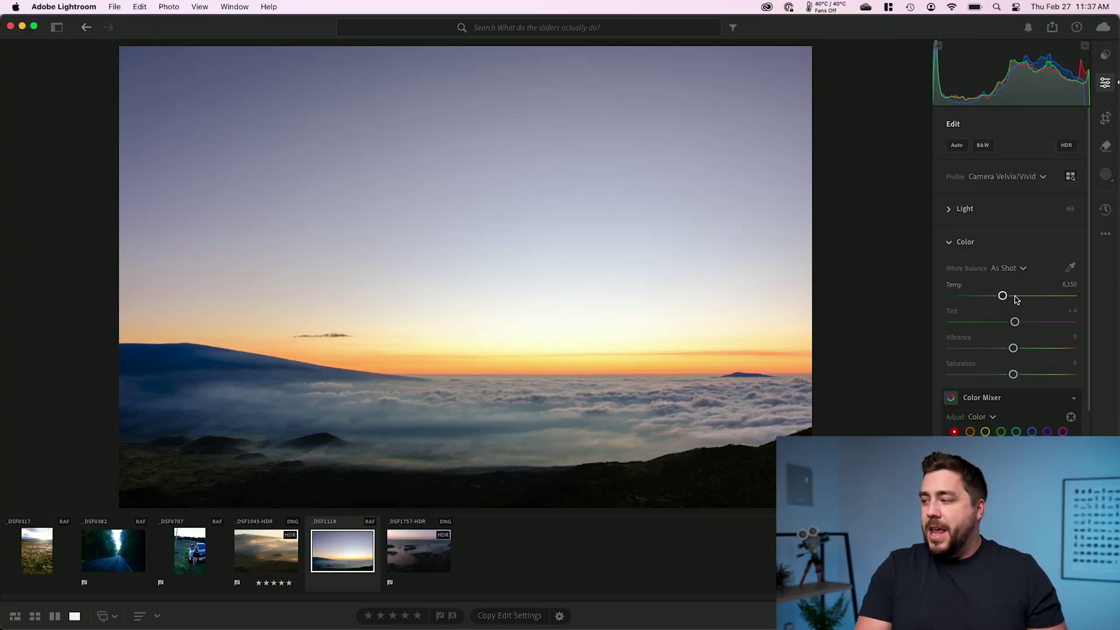
mouse_move(1003, 295)
mouse_down()
mouse_move(1073, 303)
mouse_move(1022, 305)
mouse_up()
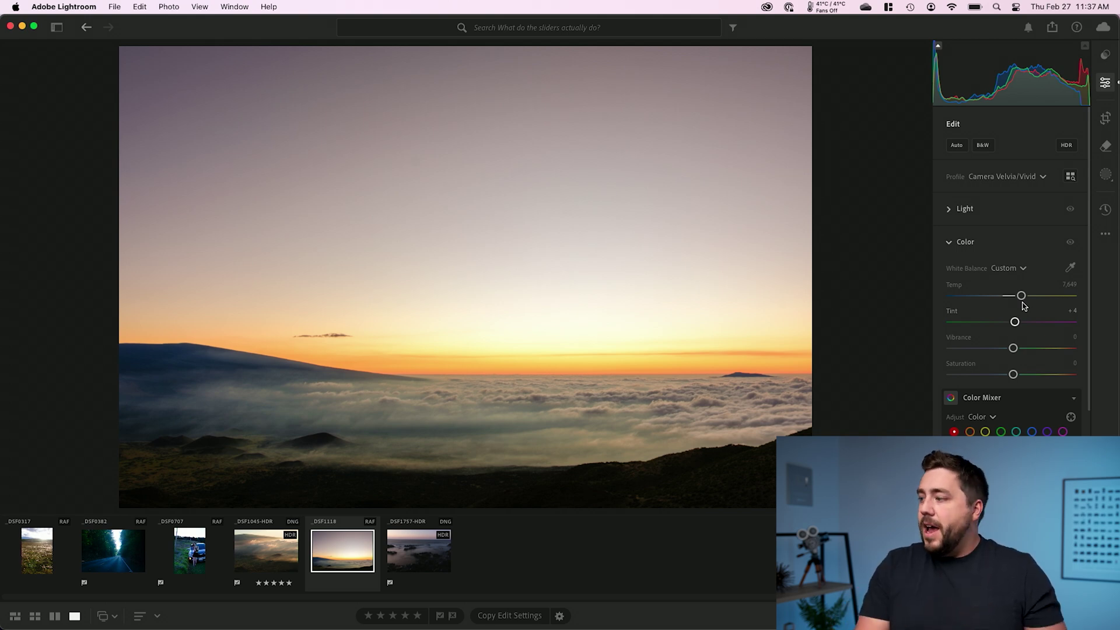
mouse_move(1022, 305)
mouse_down()
mouse_move(975, 304)
mouse_move(1012, 303)
mouse_up()
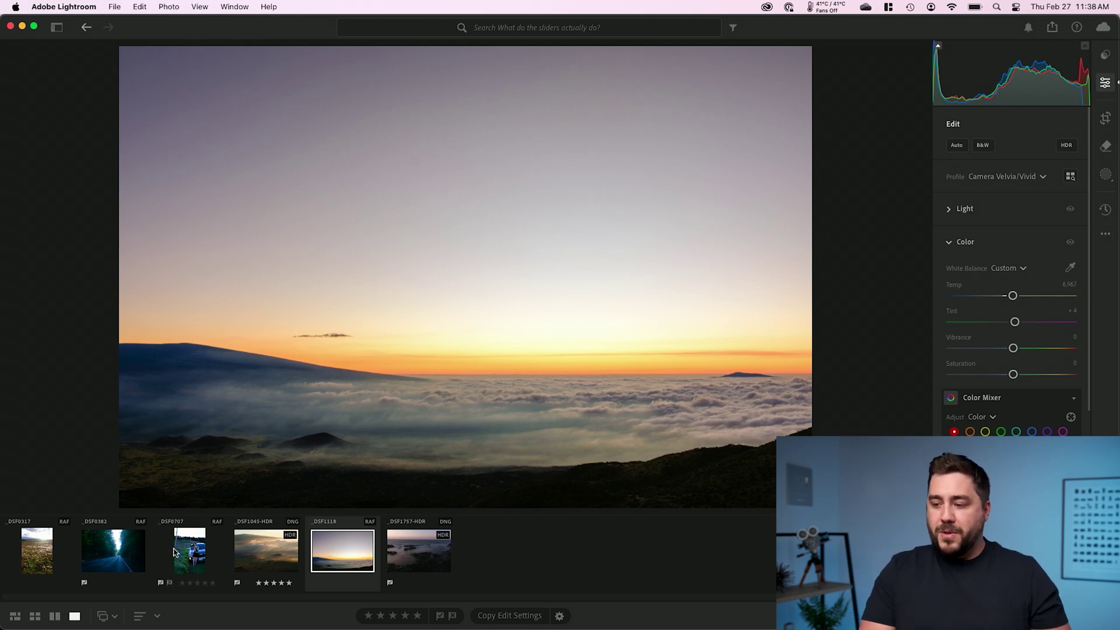
Open the forest road photo _DSF0382 and warm its white balance temperature to 8,660.
click(142, 553)
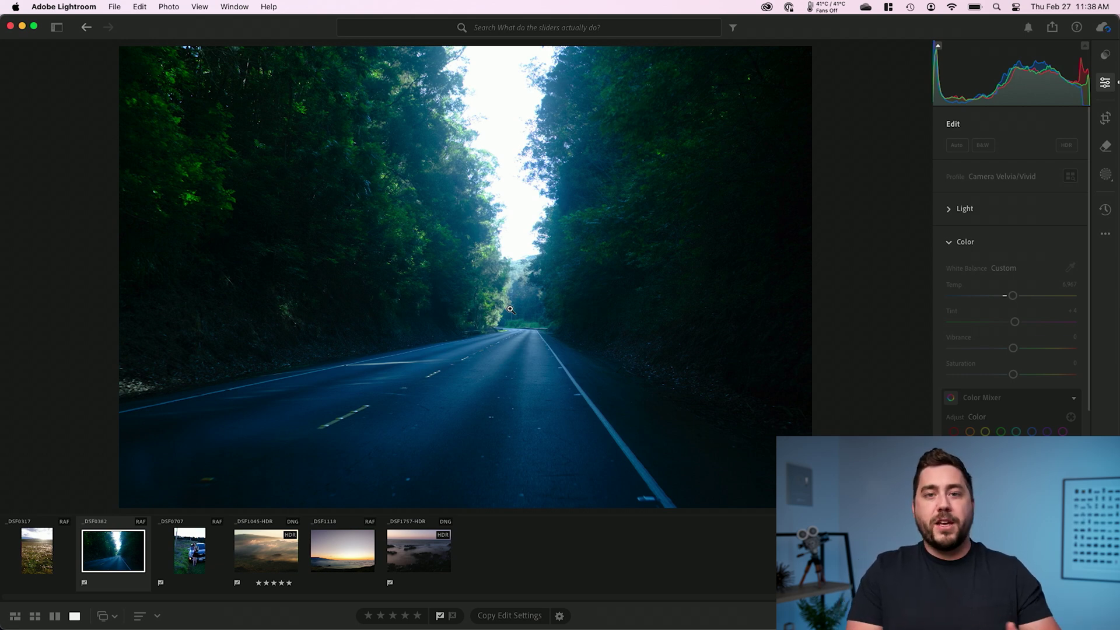
click(990, 296)
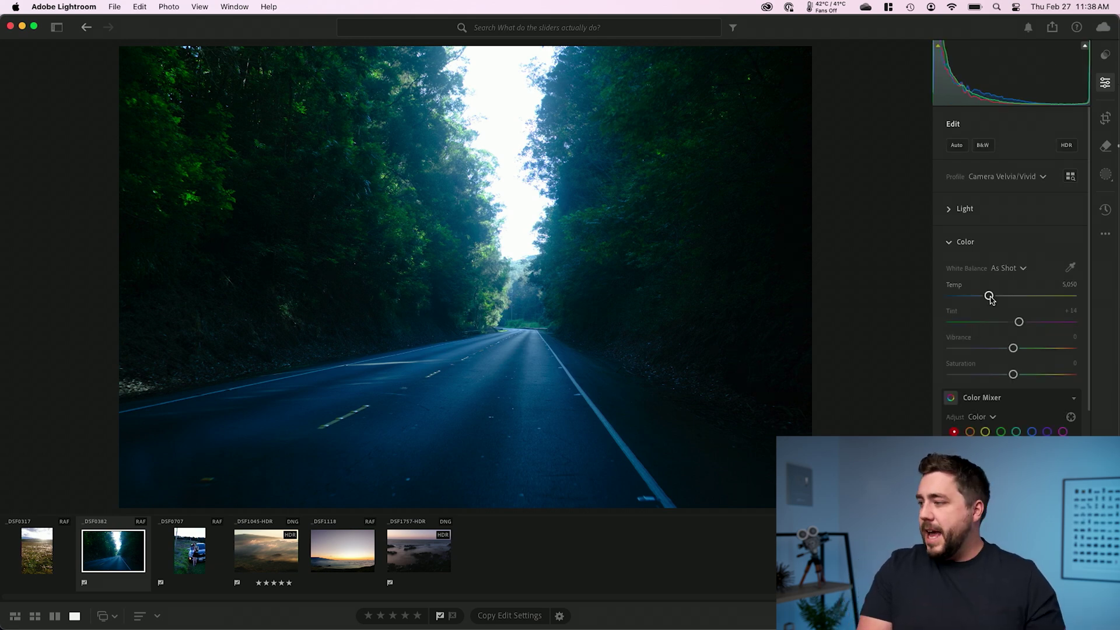
drag(990, 297, 1029, 298)
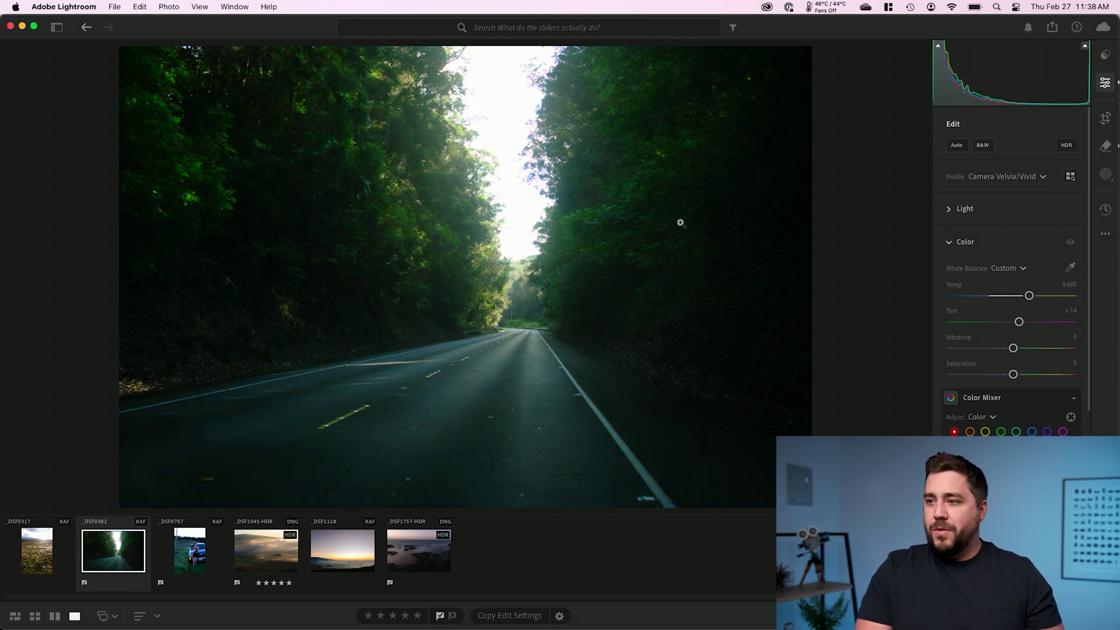
Compare the before and after versions of the road photo and of the sunset photo _DSF1118.
click(55, 617)
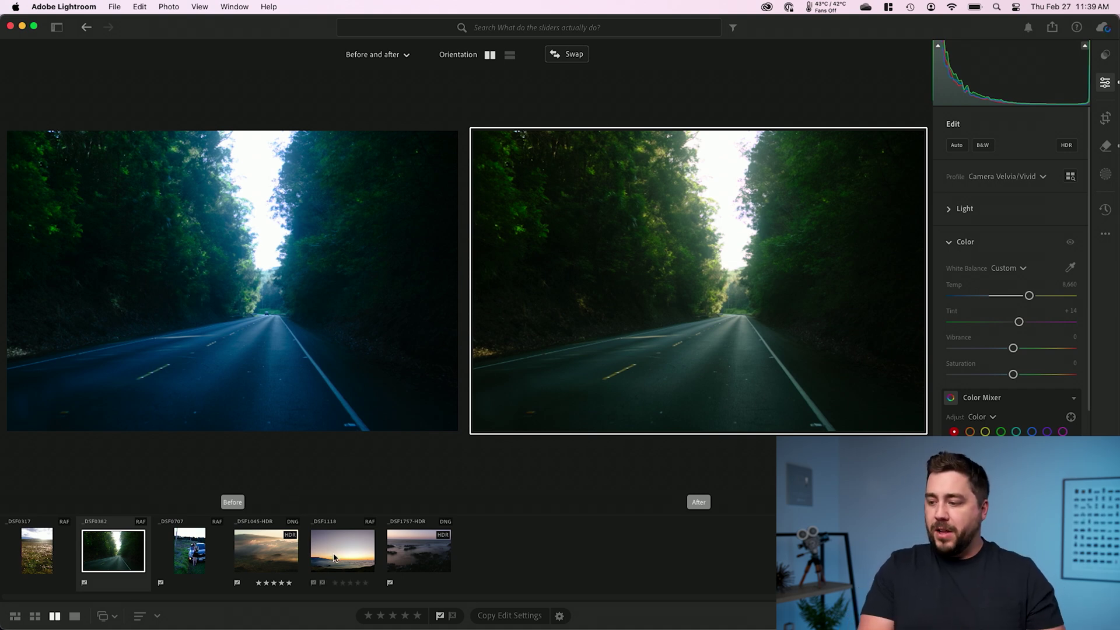
click(326, 550)
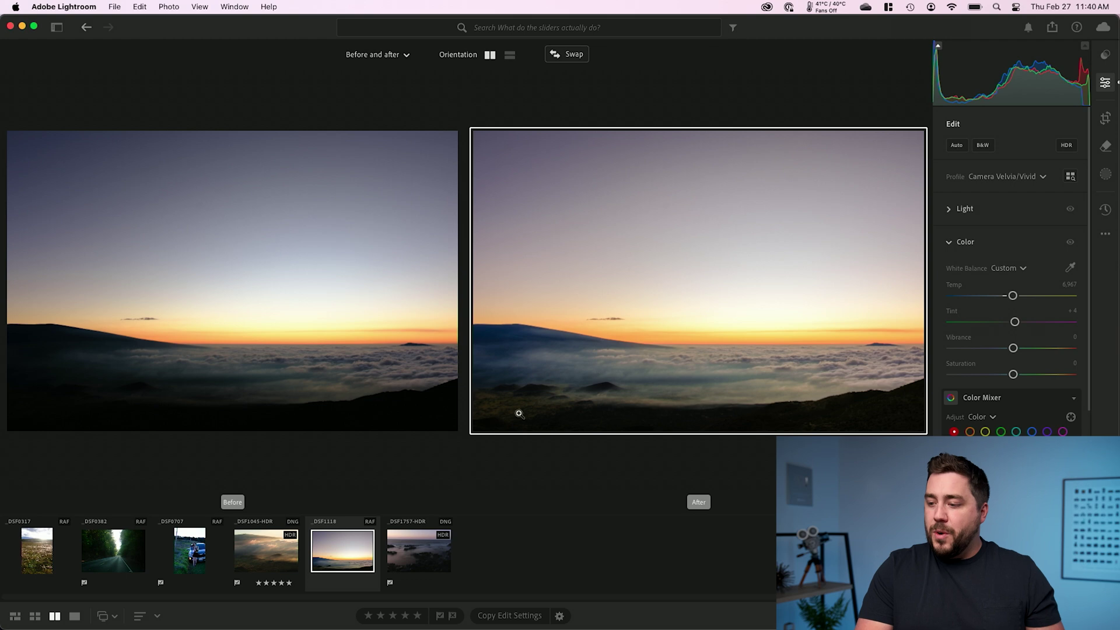
Open photo _DSF0707 of the woman in front of the car in single view and set its temperature to 7,473.
click(220, 529)
key(y)
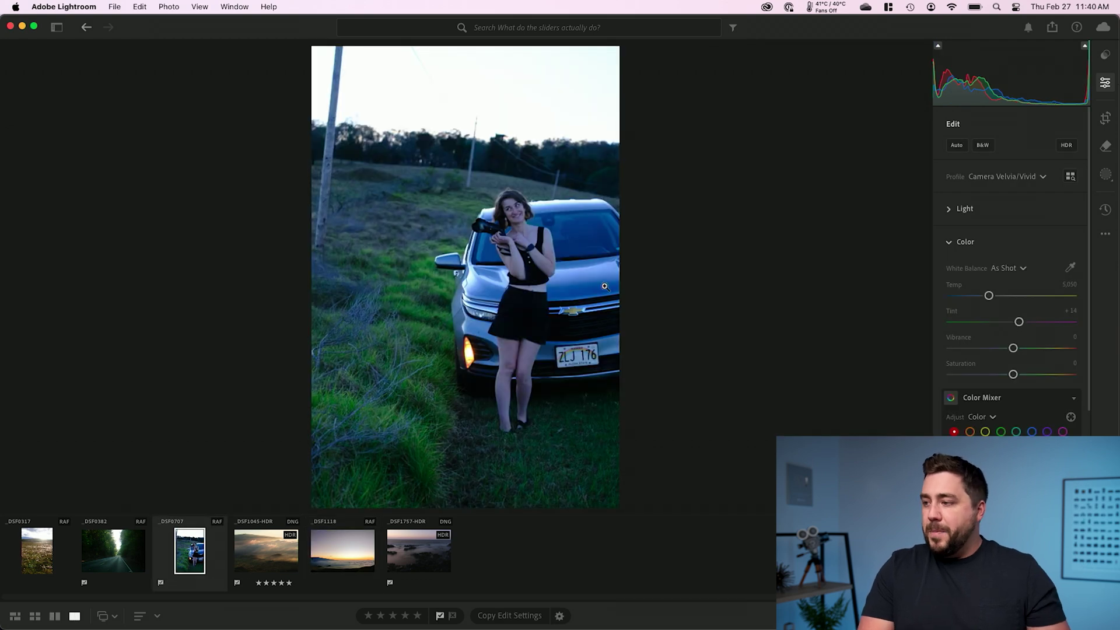
drag(988, 295, 1014, 301)
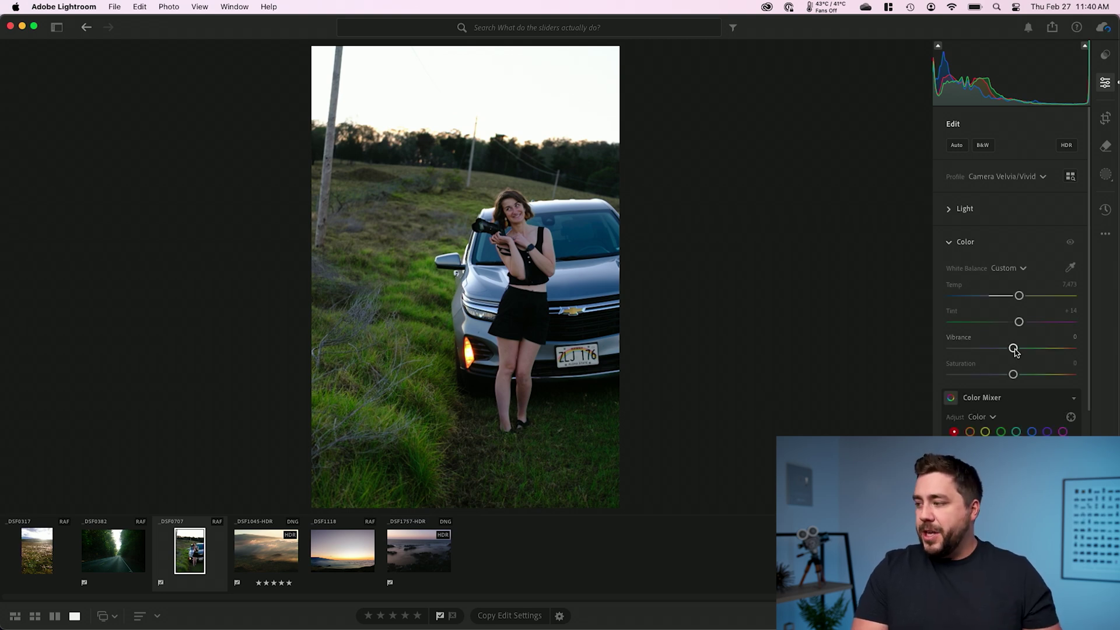
Try saturation at +100 on the car photo, reset it, and raise the vibrance instead.
drag(1013, 375, 1079, 375)
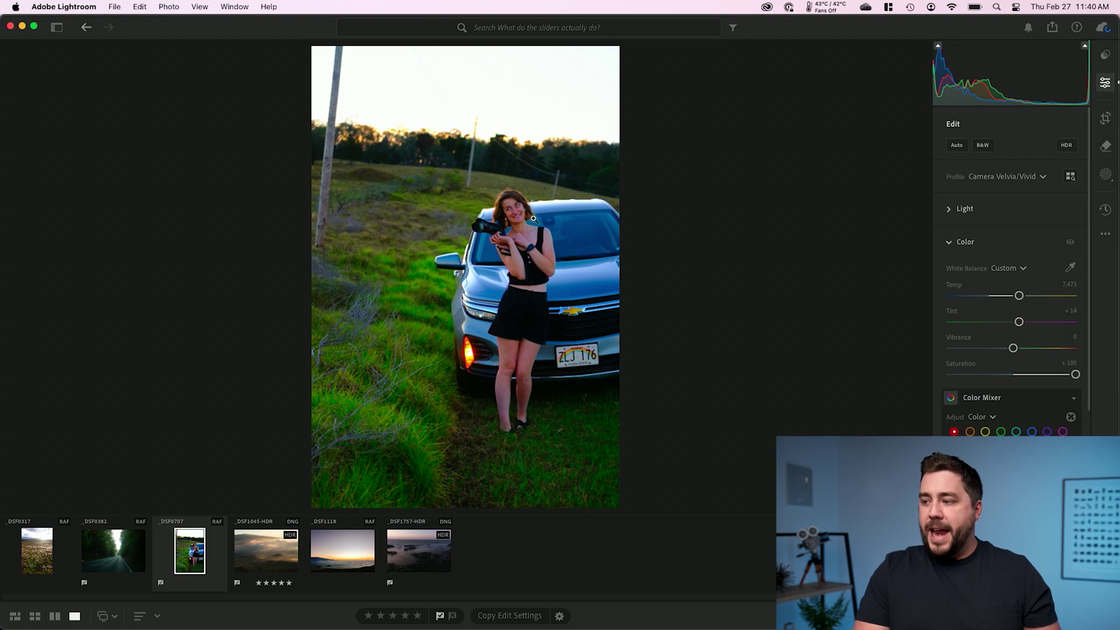
double_click(1075, 375)
drag(1013, 348, 1054, 349)
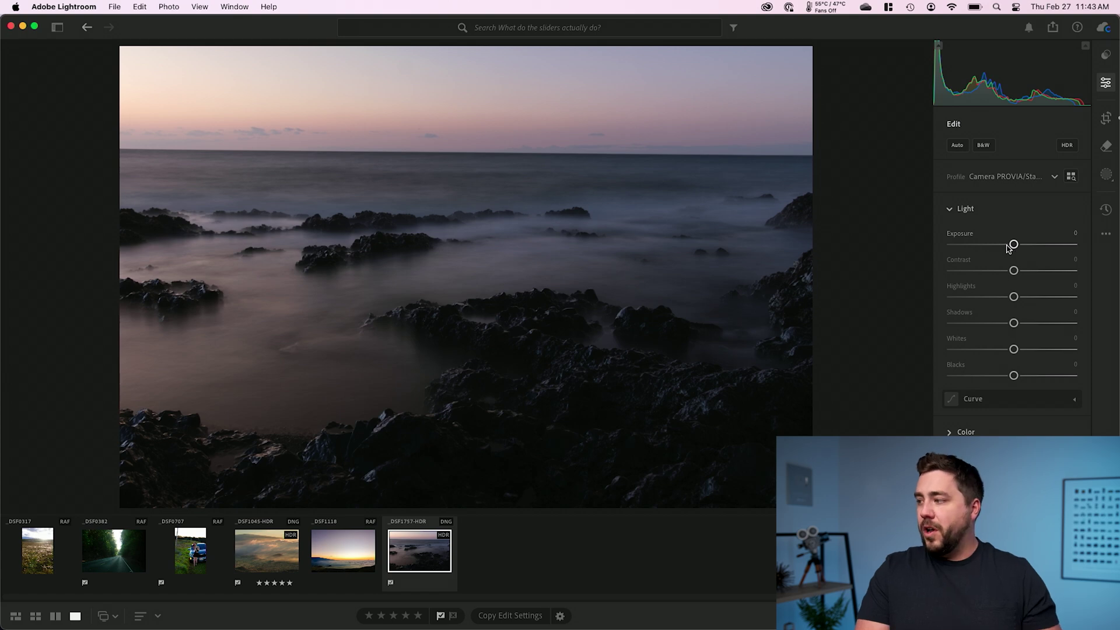
Set the rocky seascape's light values: exposure +1.11, contrast +20, highlights −64, shadows +65, whites +46 and blacks −23.
drag(1014, 245, 1020, 245)
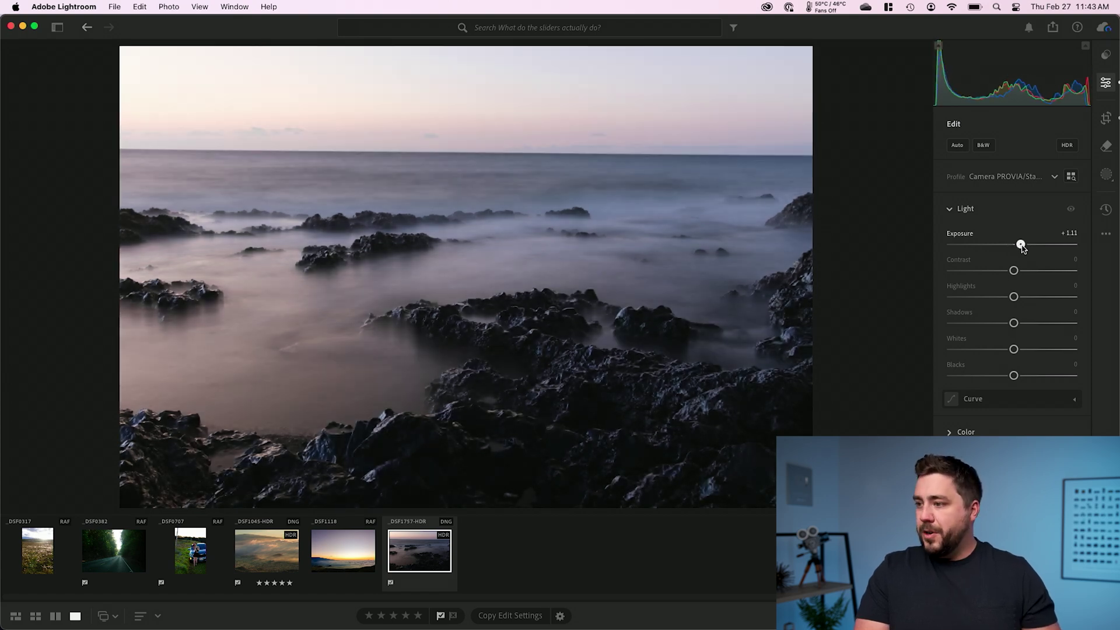
alt+drag(1015, 376, 1023, 270)
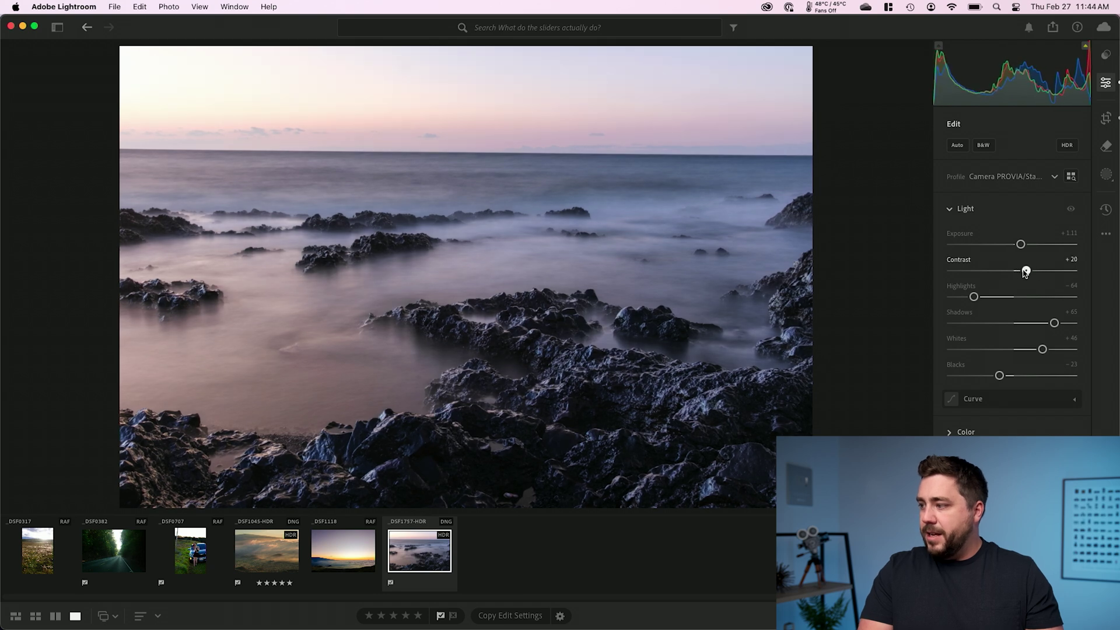
Set the seascape's colour to temperature 6,504, vibrance +62 and saturation +24.
click(949, 433)
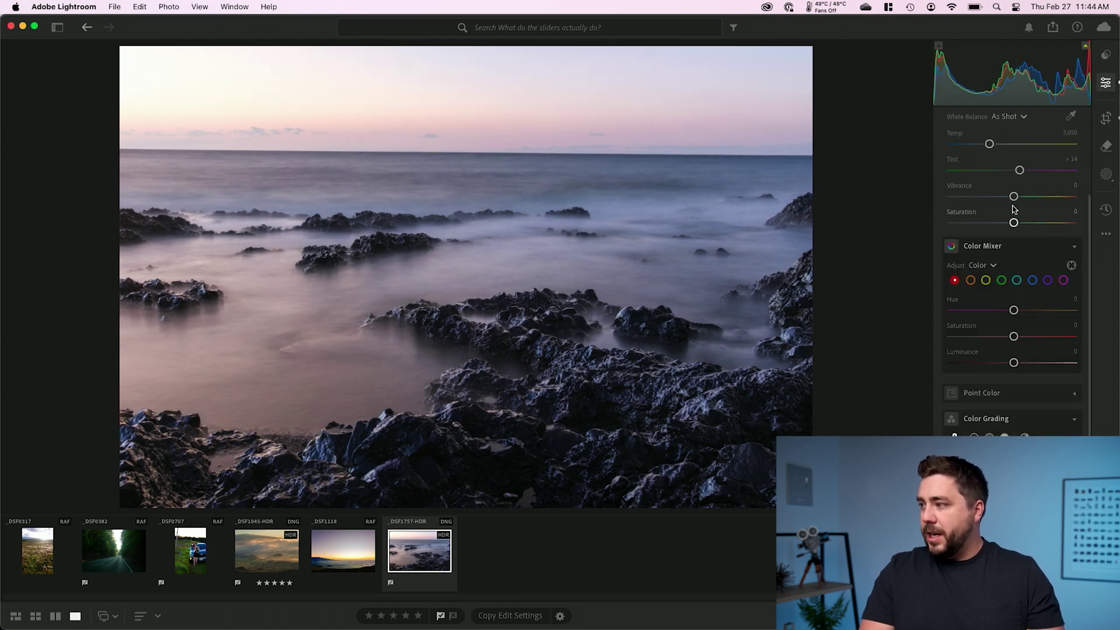
drag(990, 145, 1012, 145)
drag(1015, 198, 1031, 223)
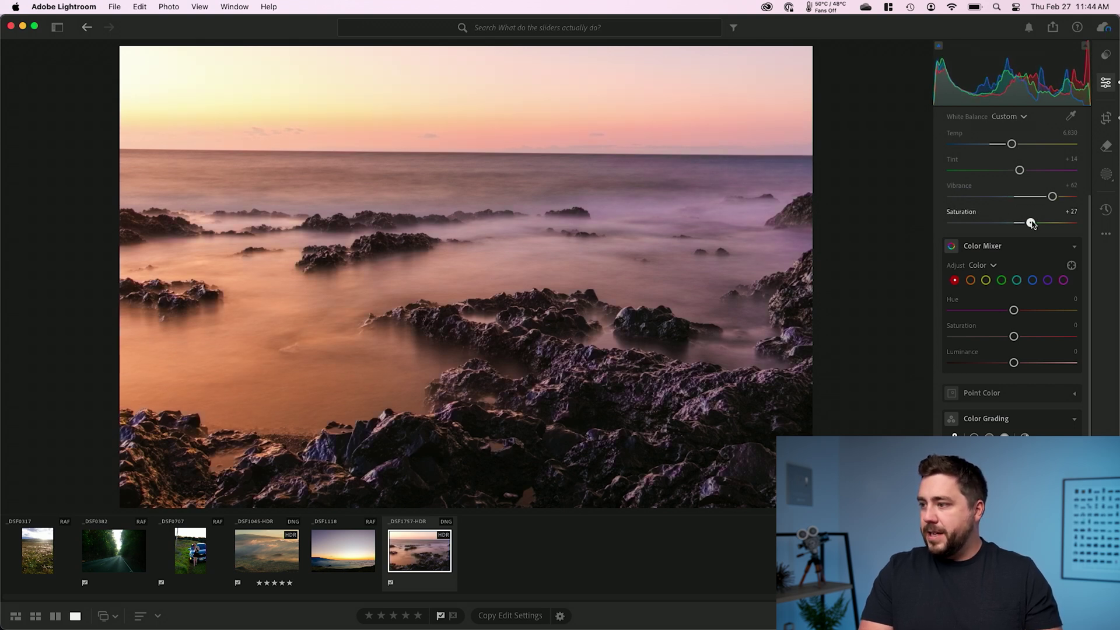
drag(1012, 145, 1007, 146)
Lower the seascape's whites to +31 and shift its tint to −3.
scroll(980, 215, up, 5)
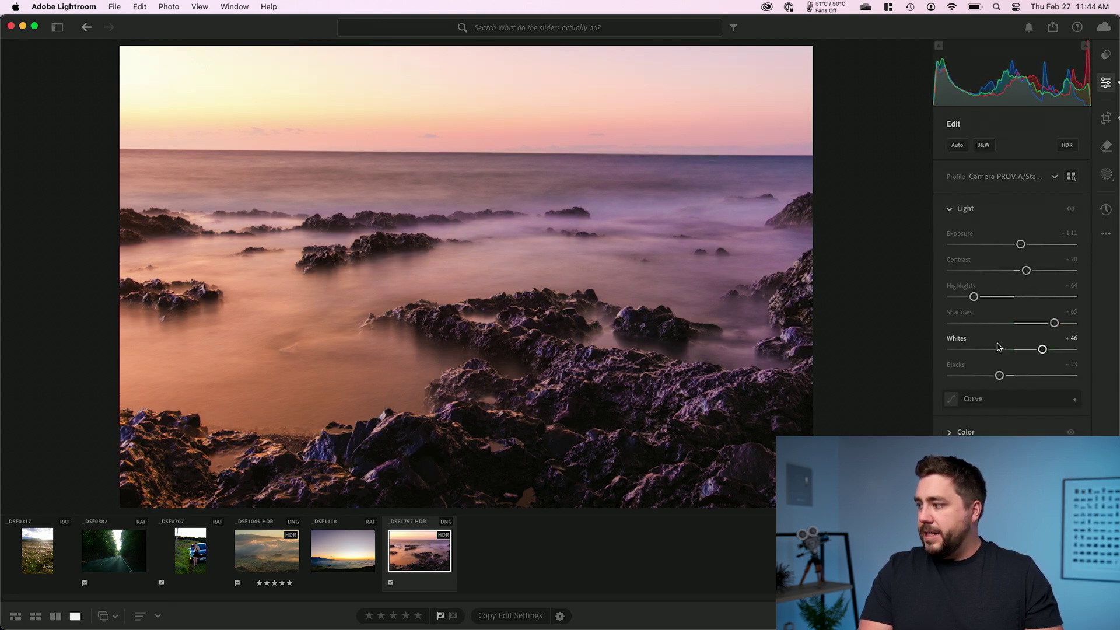
mouse_move(1043, 350)
mouse_down()
mouse_move(1015, 350)
mouse_move(1033, 350)
mouse_up()
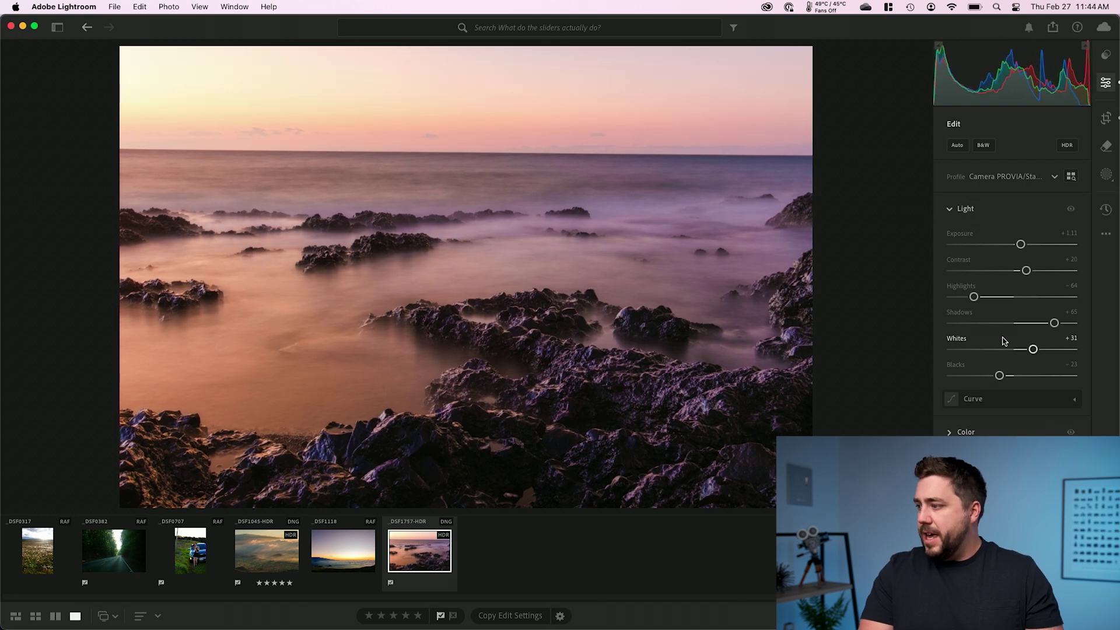
click(949, 432)
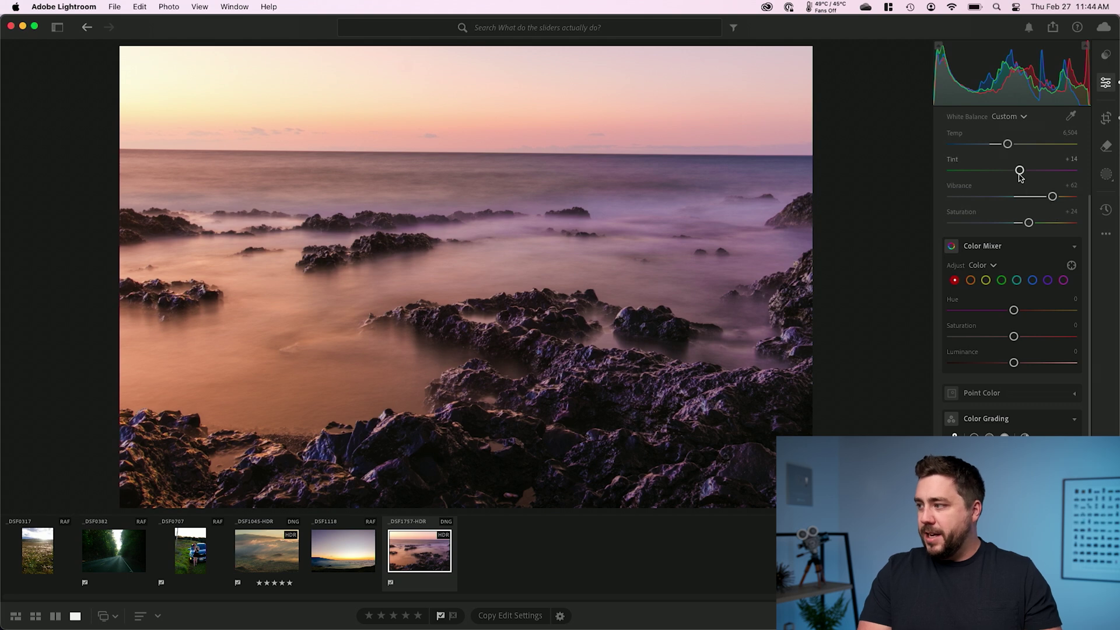
mouse_move(1017, 174)
mouse_down()
mouse_move(999, 173)
mouse_move(1012, 175)
mouse_up()
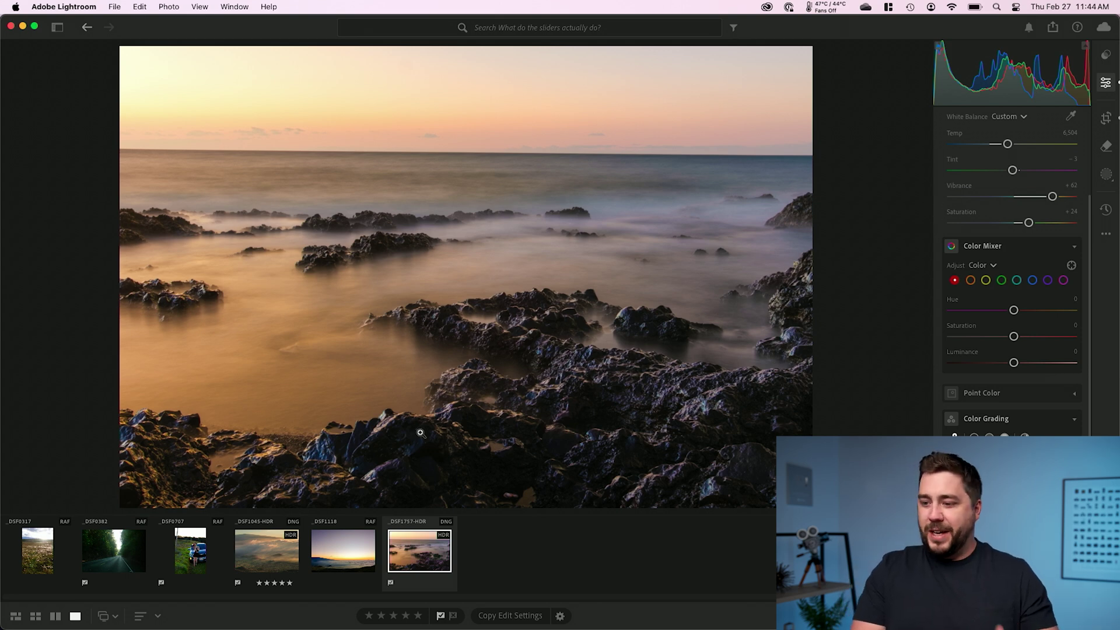
Compare the seascape before and after side by side and reduce its saturation to +7.
click(55, 617)
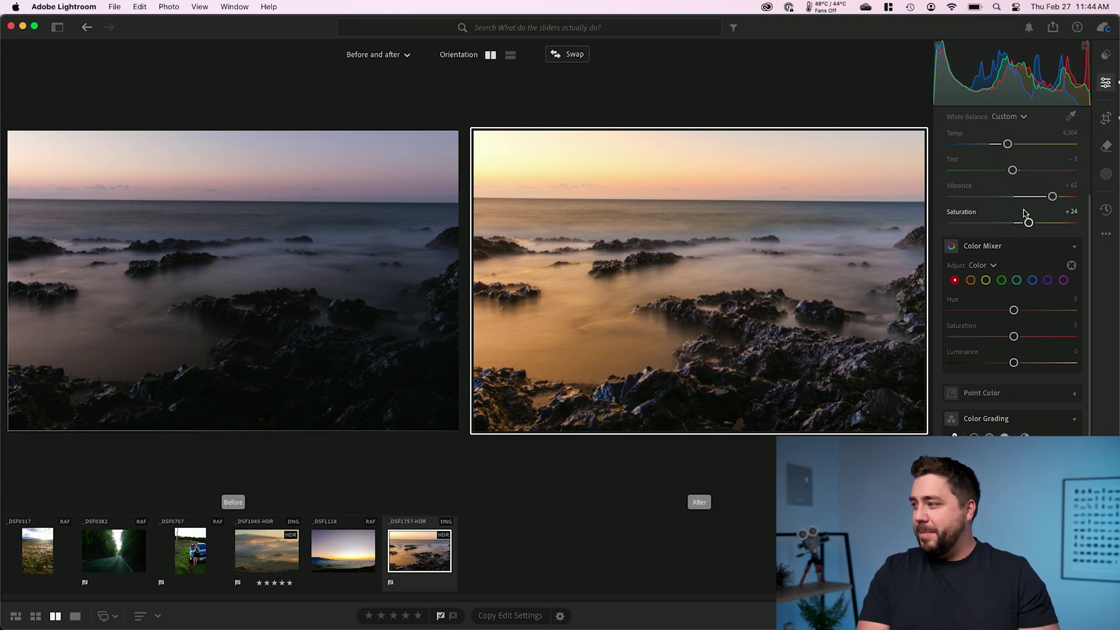
drag(1027, 223, 1019, 225)
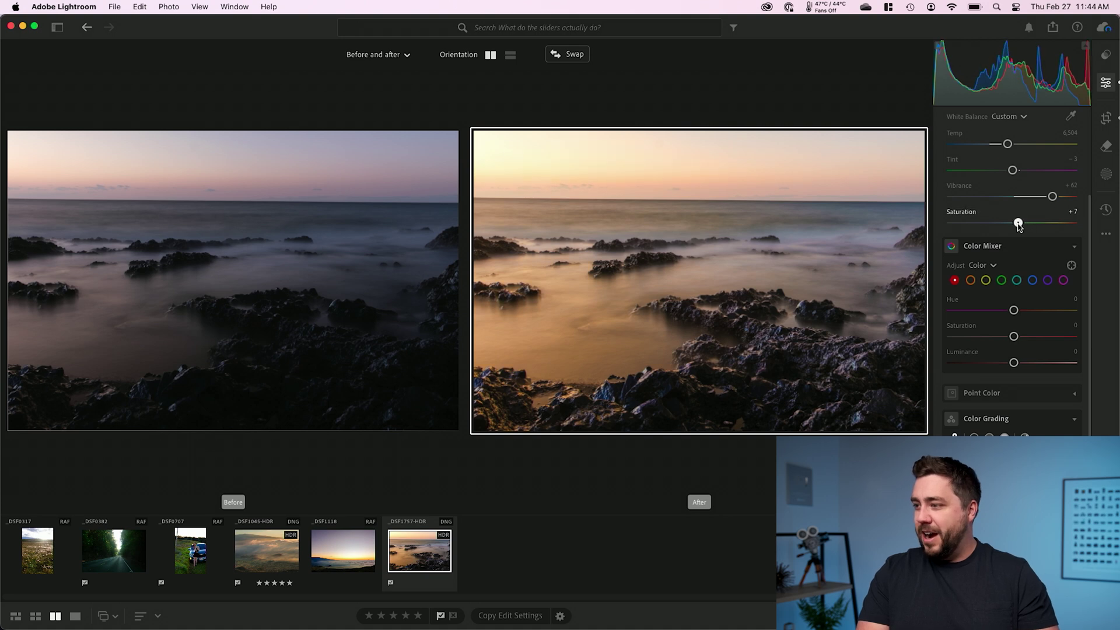